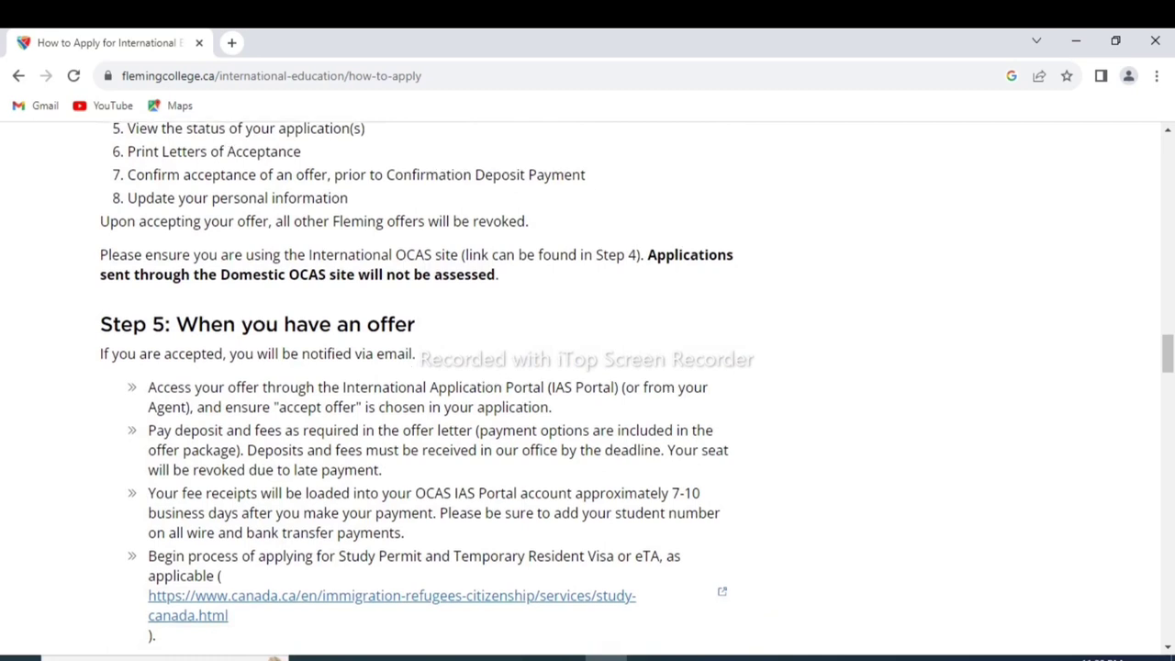
# Follow the Ontariocolleges.ca International Application link in the Current Fleming Students row
pyautogui.scroll(-1, 52, 407)
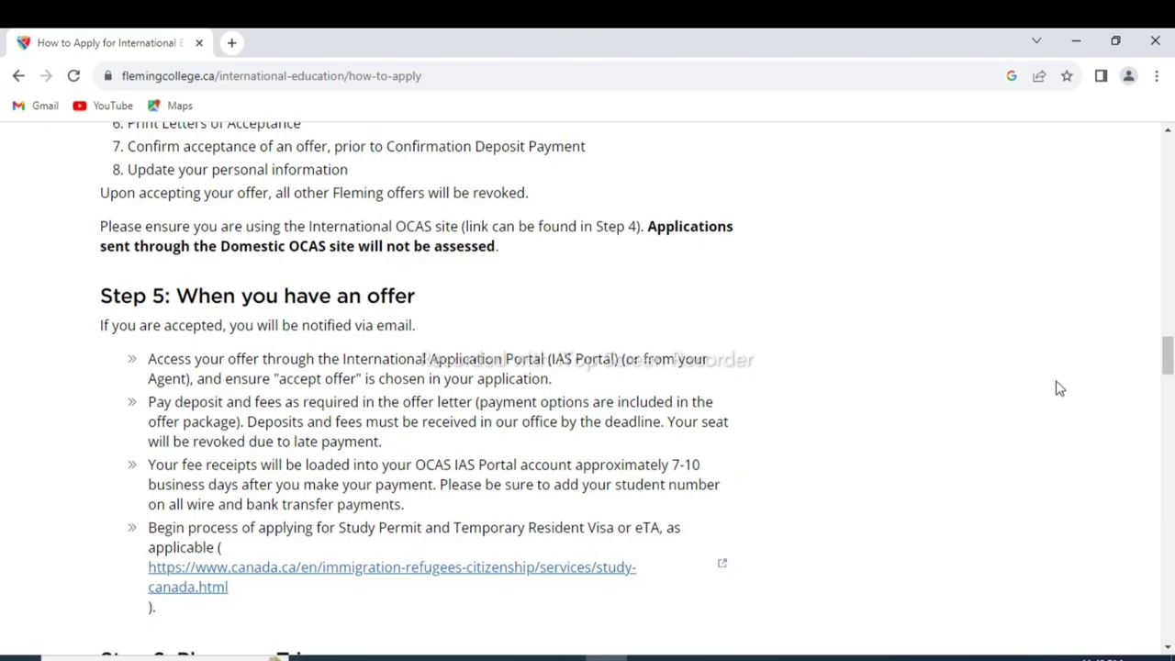
pyautogui.moveTo(1169, 350); pyautogui.dragTo(1135, 299)
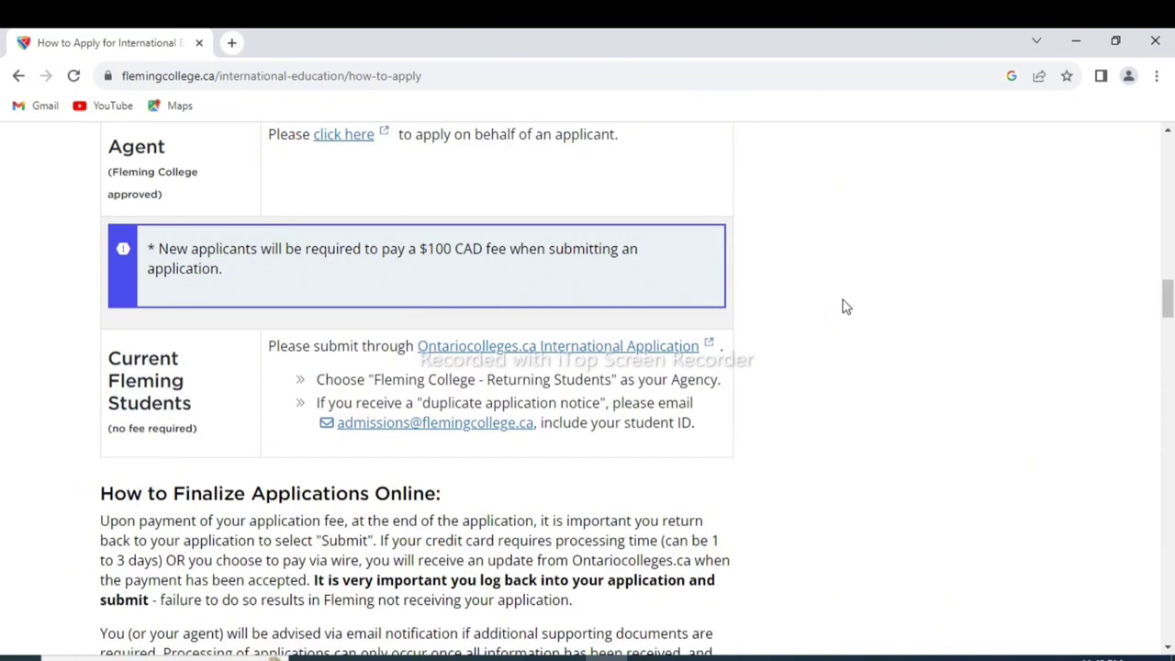
pyautogui.click(503, 356)
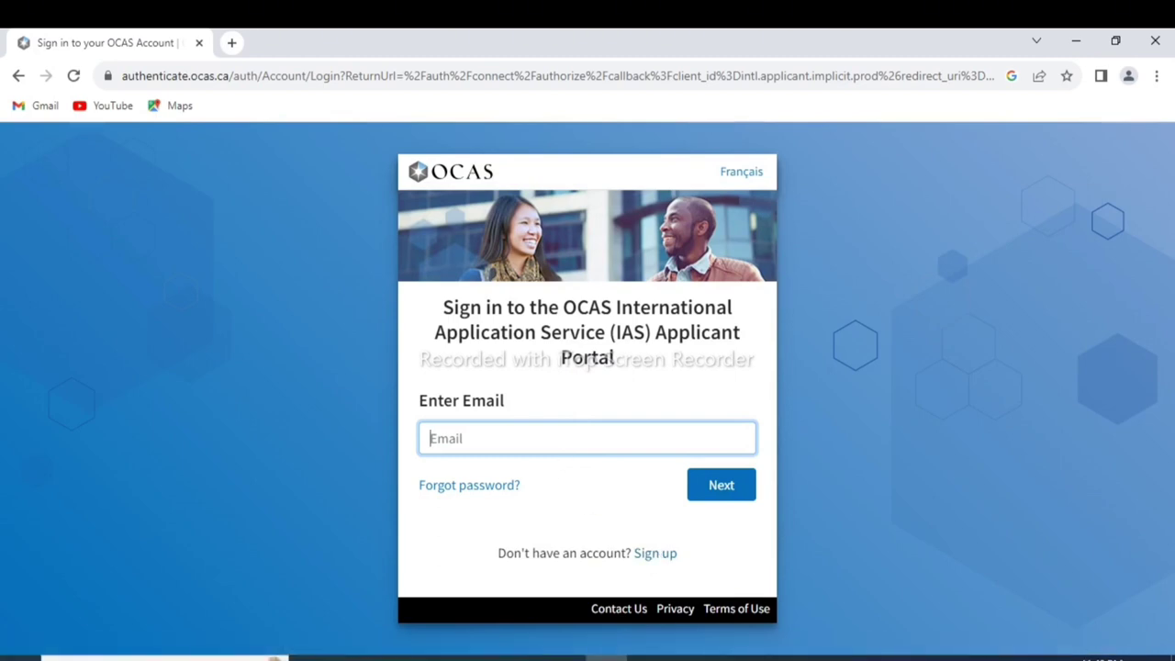
# Sign in to the OCAS applicant portal with the account email and password
pyautogui.write('prin')
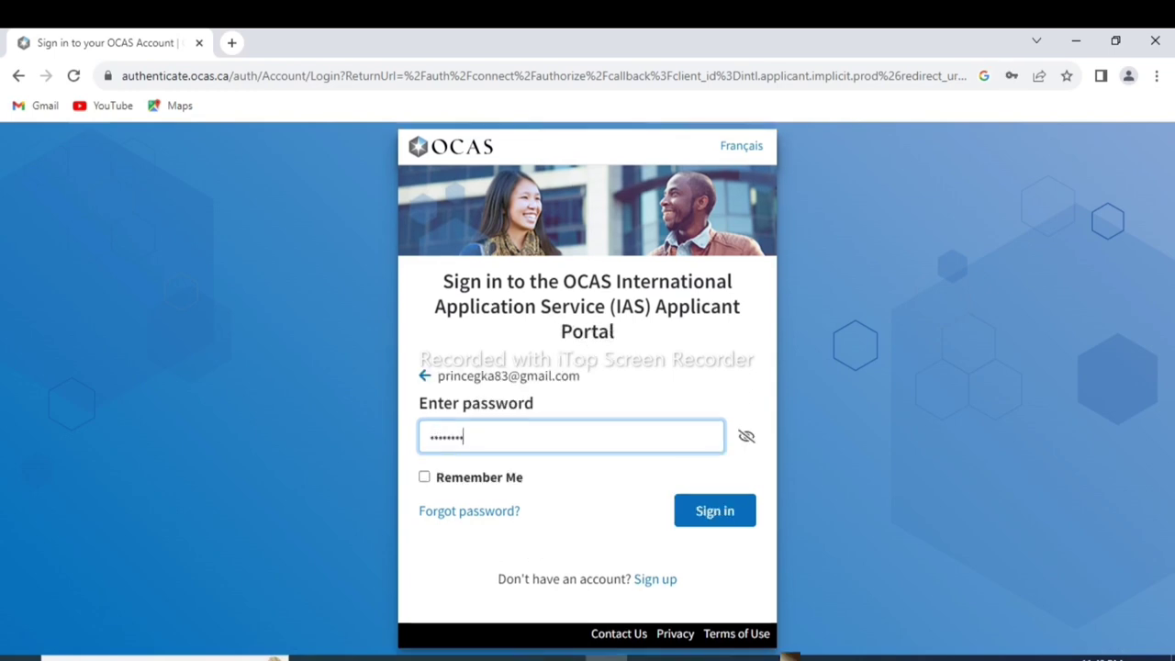
pyautogui.click(698, 514)
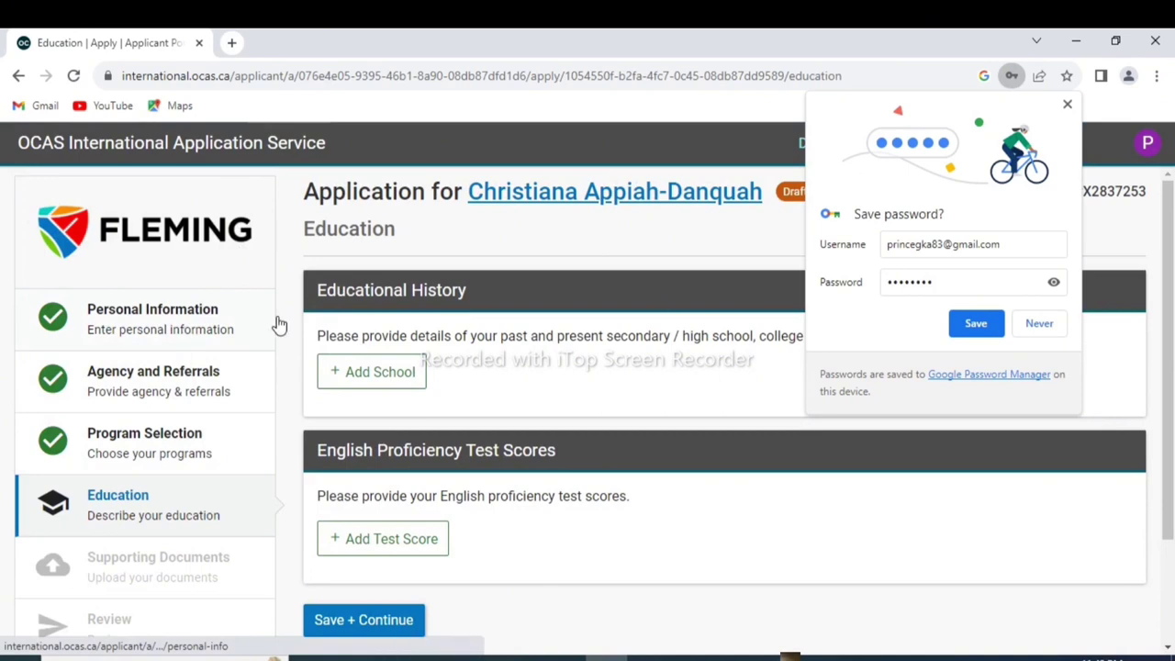
# Decline the browser password save and review the Personal Information form
pyautogui.click(1037, 324)
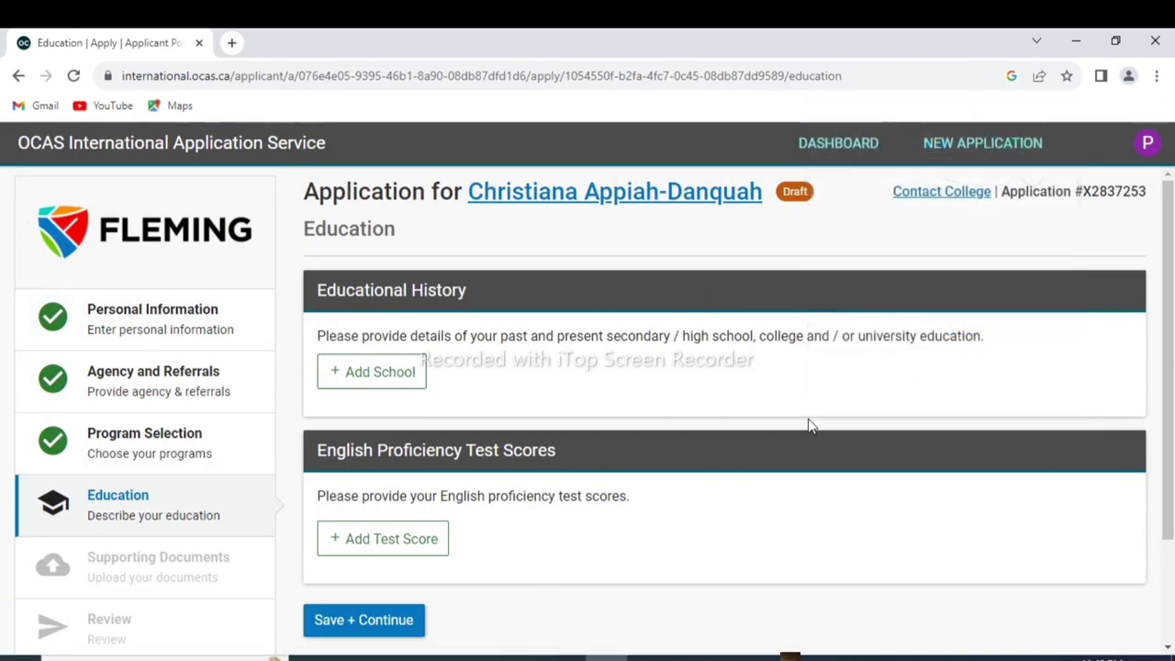
pyautogui.click(192, 332)
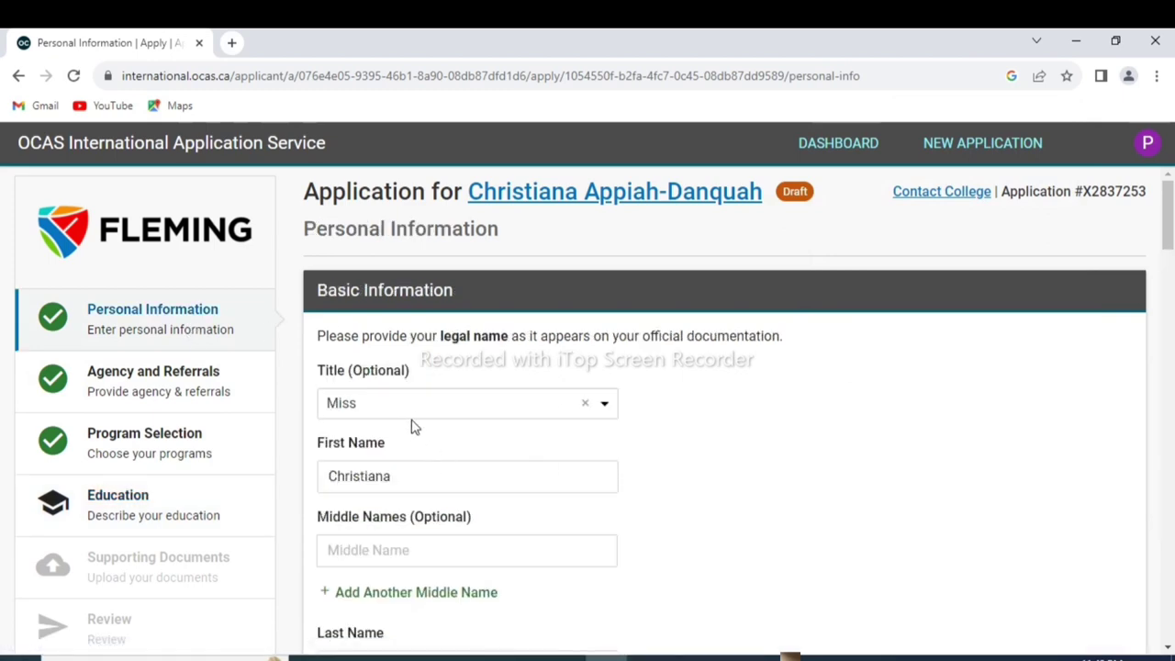
pyautogui.scroll(-4, 411, 426)
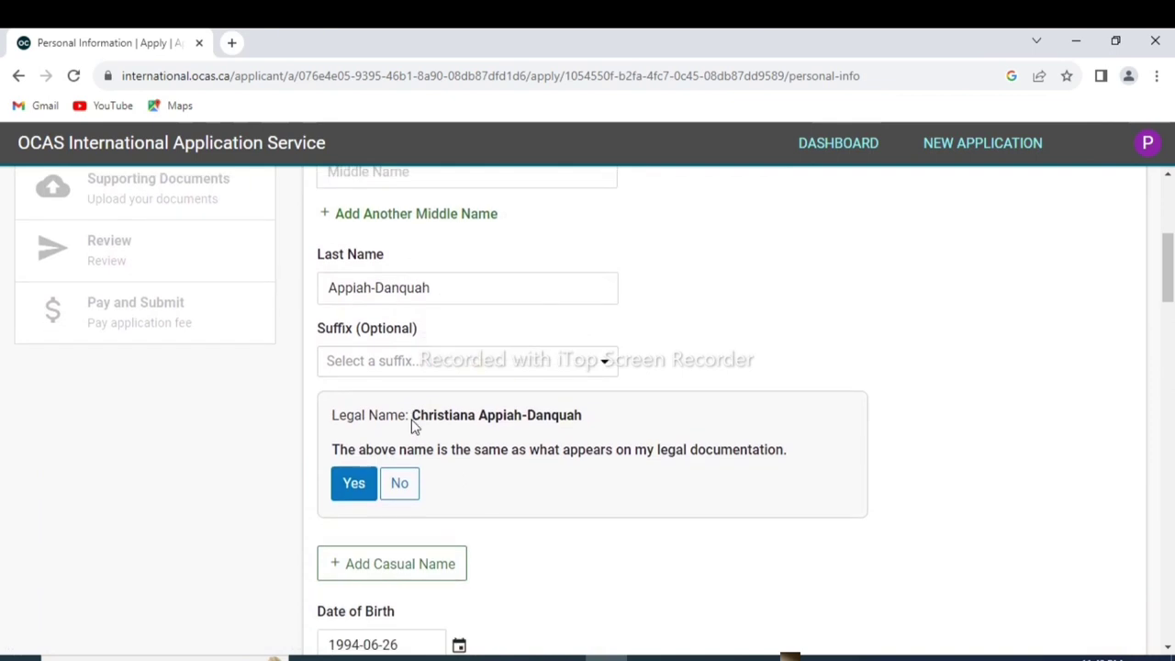
pyautogui.scroll(-2, 413, 424)
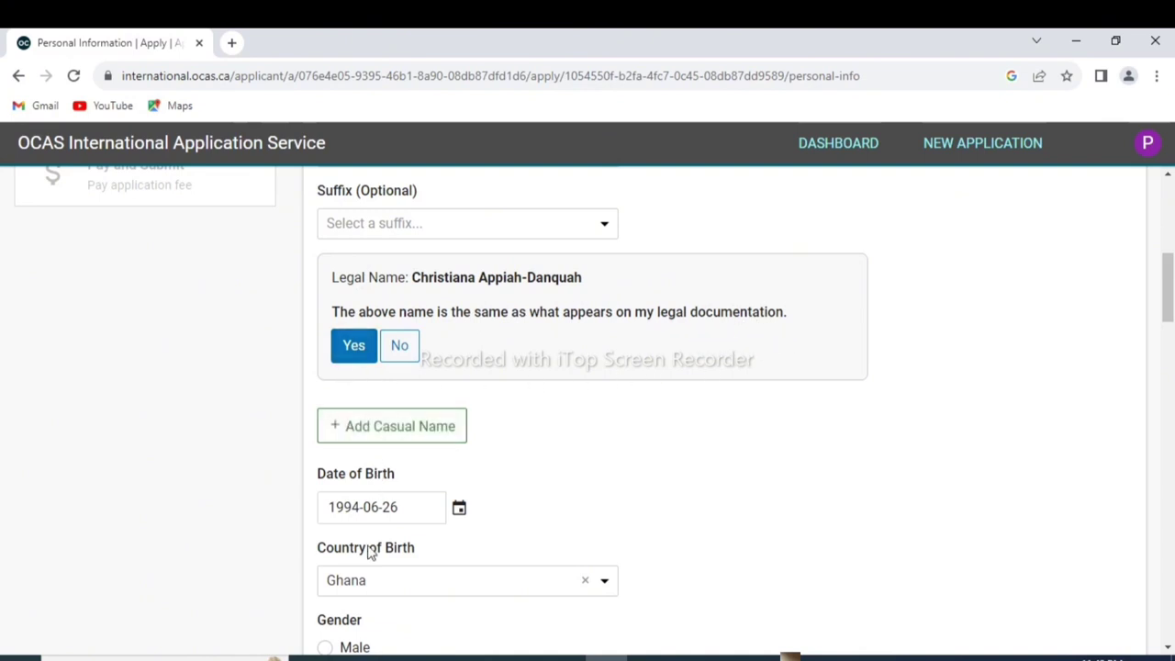
pyautogui.scroll(-4, 369, 551)
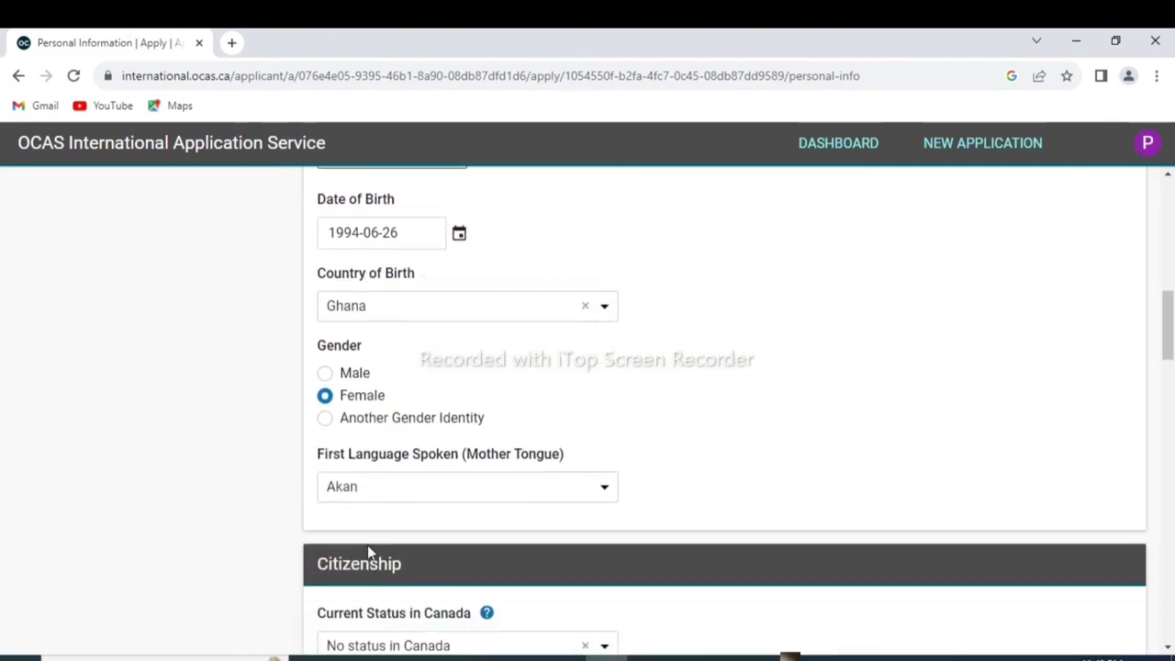
pyautogui.scroll(-3, 369, 550)
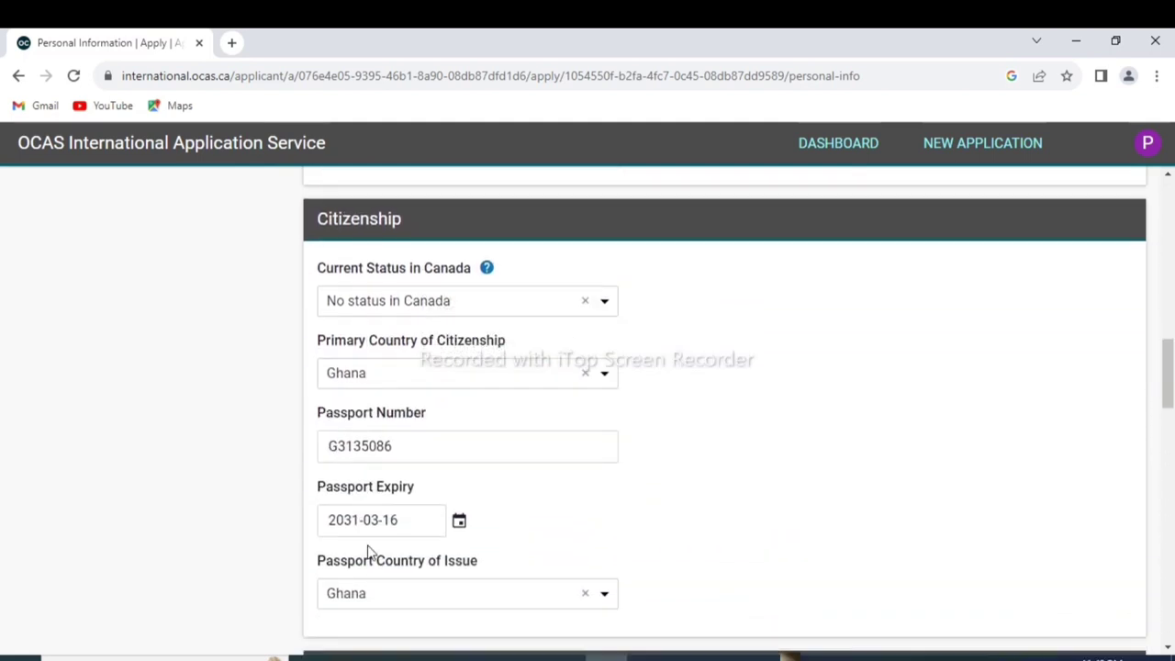
pyautogui.scroll(-1, 369, 550)
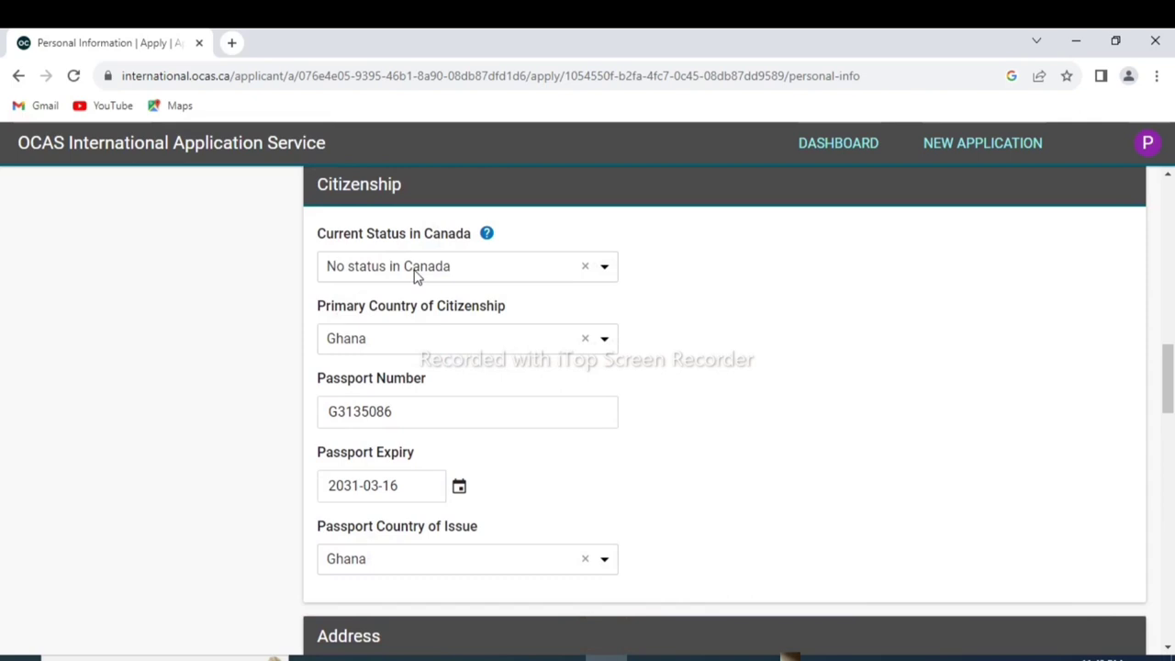
# Keep 'No status in Canada' as current status and save Personal Information
pyautogui.click(415, 278)
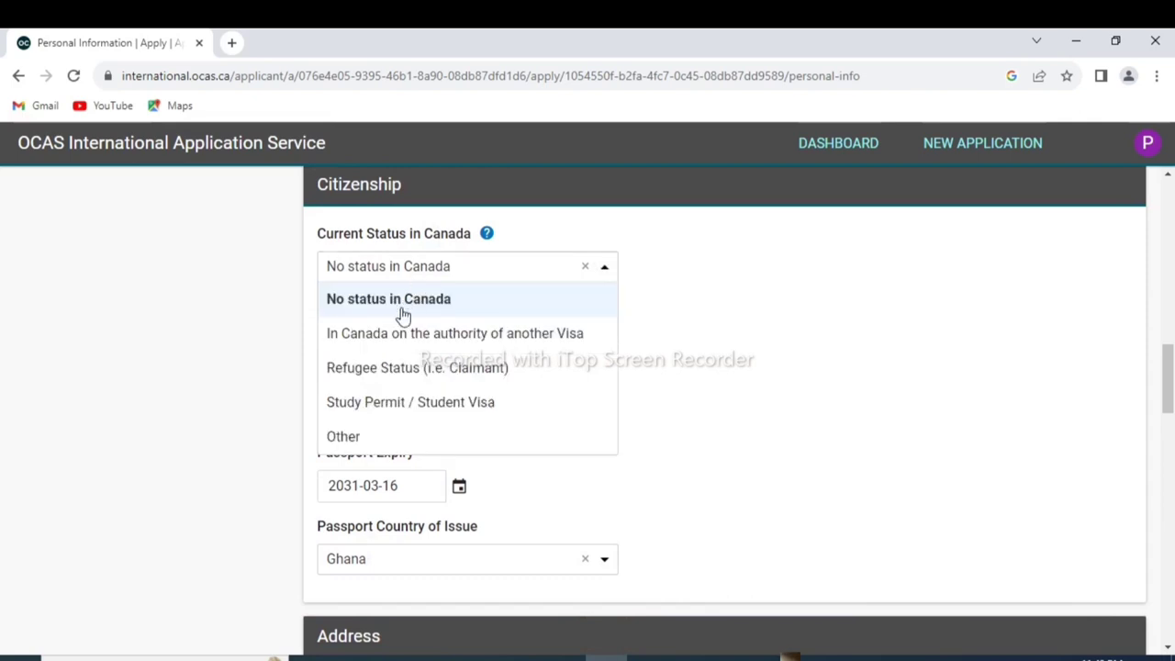
pyautogui.click(712, 310)
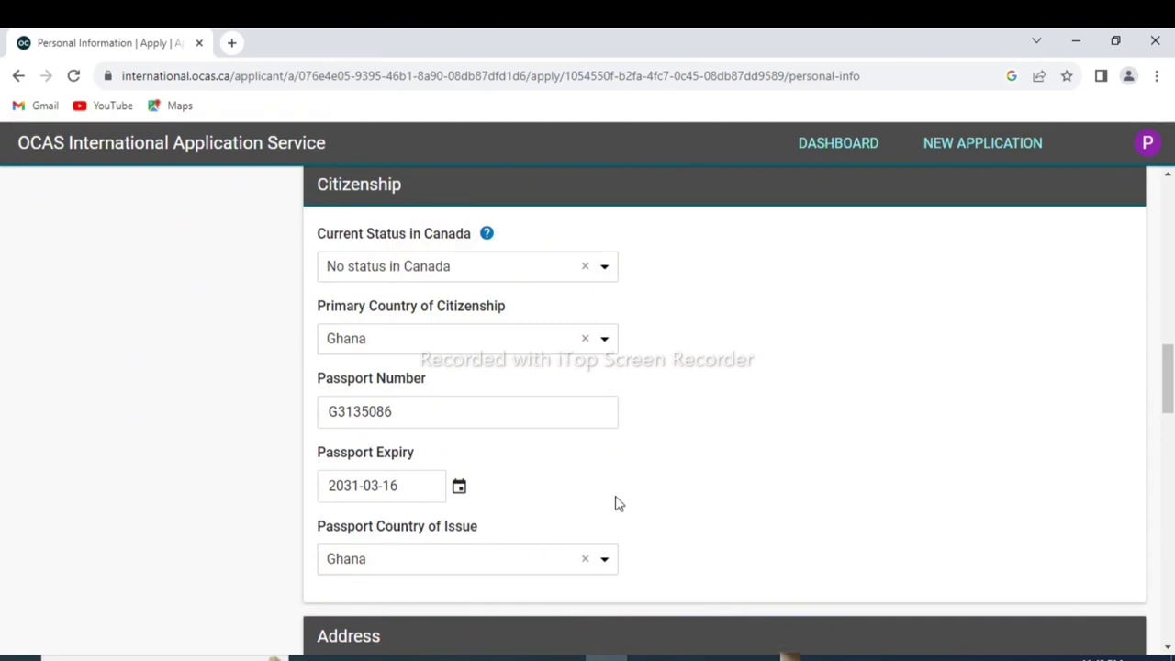
pyautogui.scroll(-5, 615, 503)
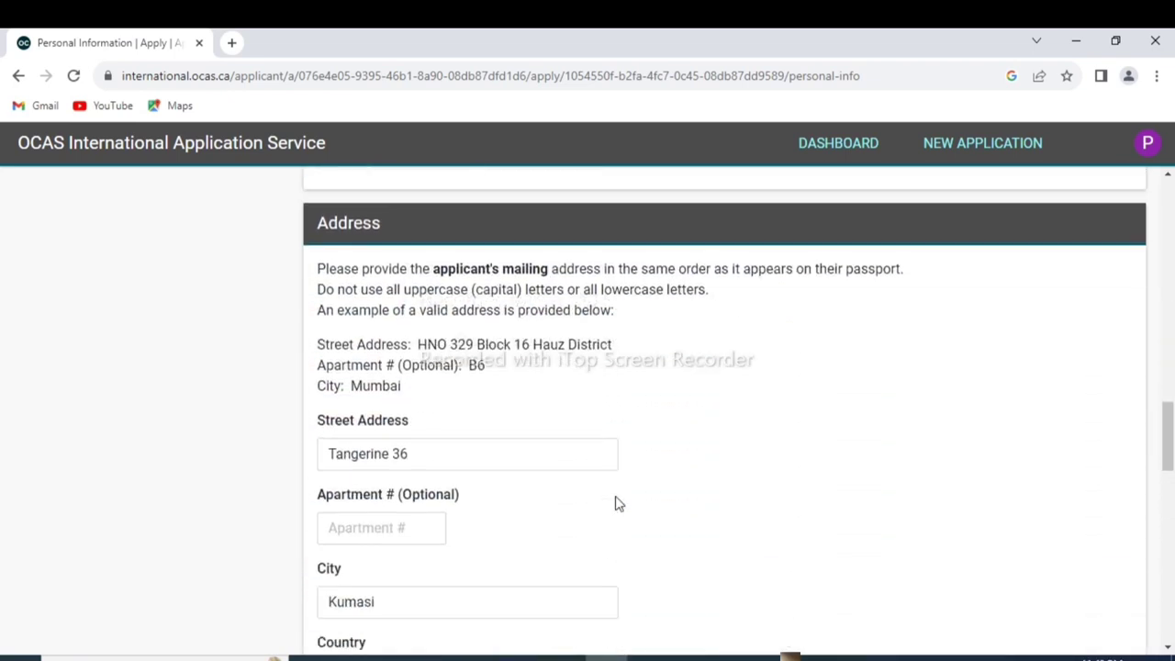
pyautogui.scroll(-7, 615, 503)
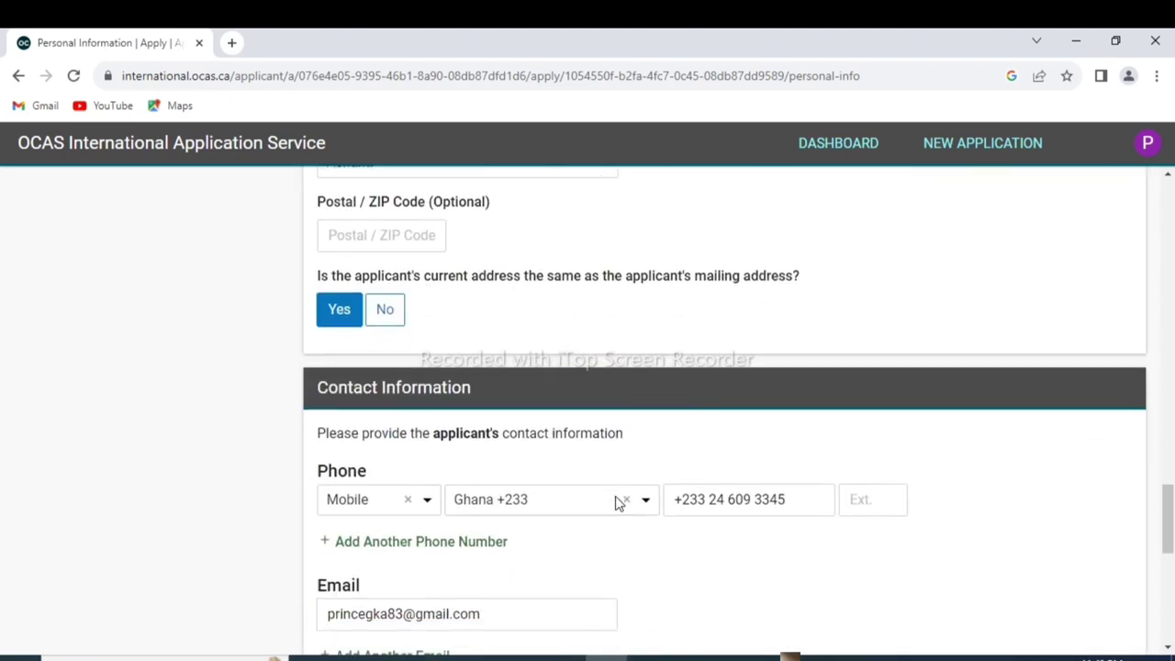
pyautogui.scroll(-2, 615, 503)
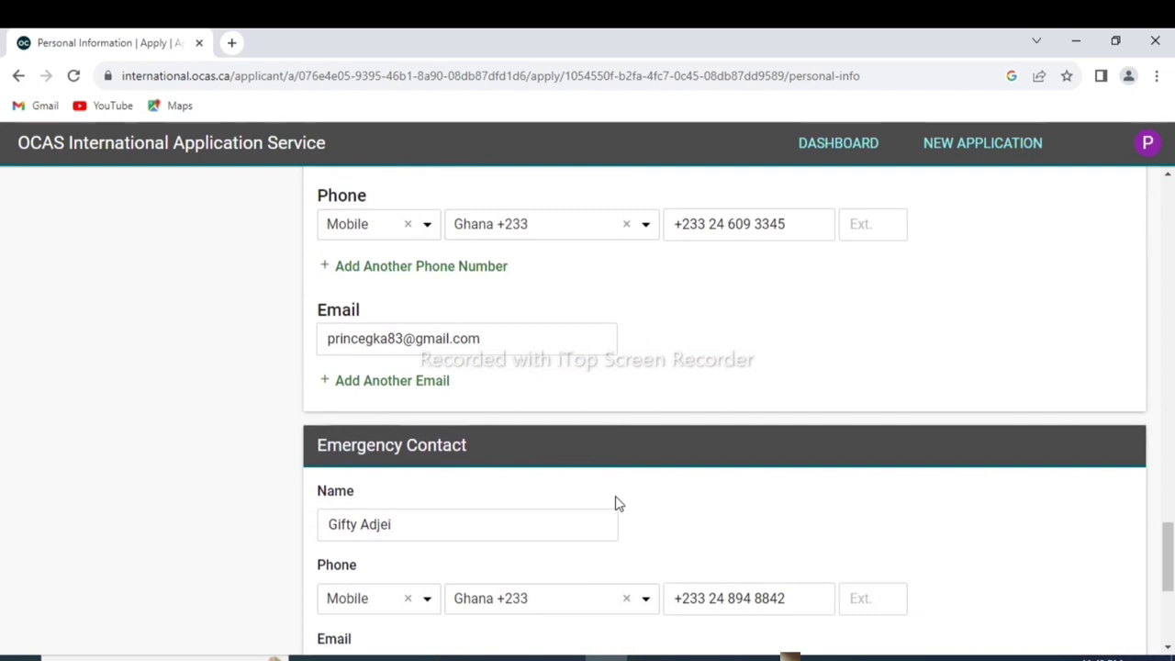
pyautogui.scroll(-4, 616, 503)
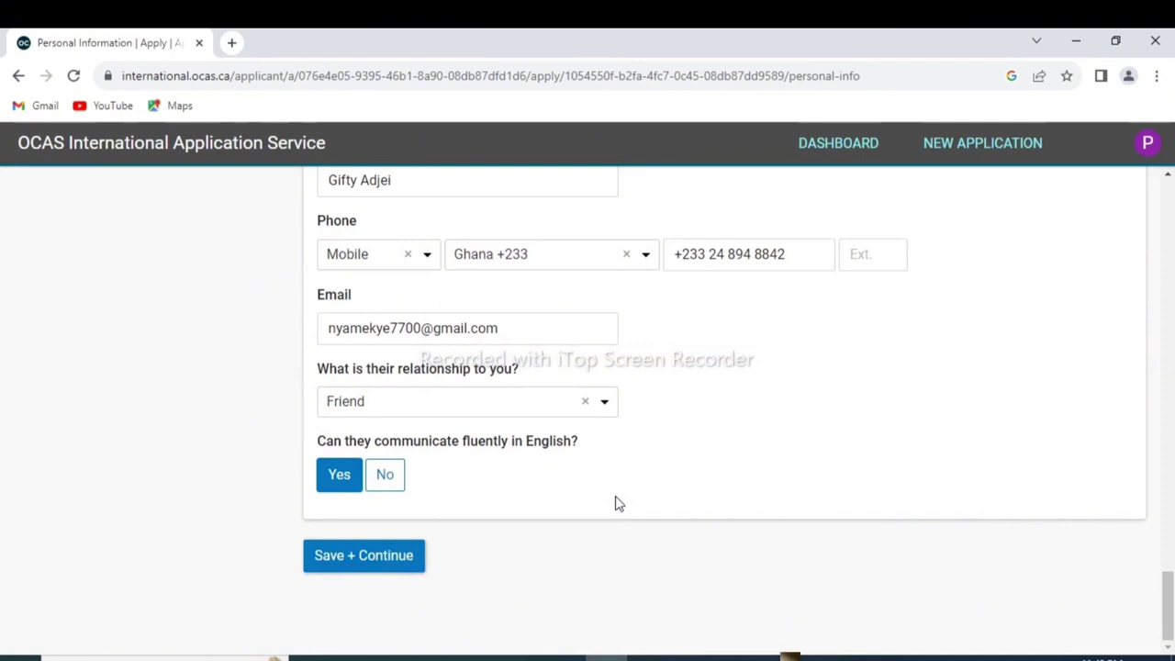
pyautogui.click(374, 558)
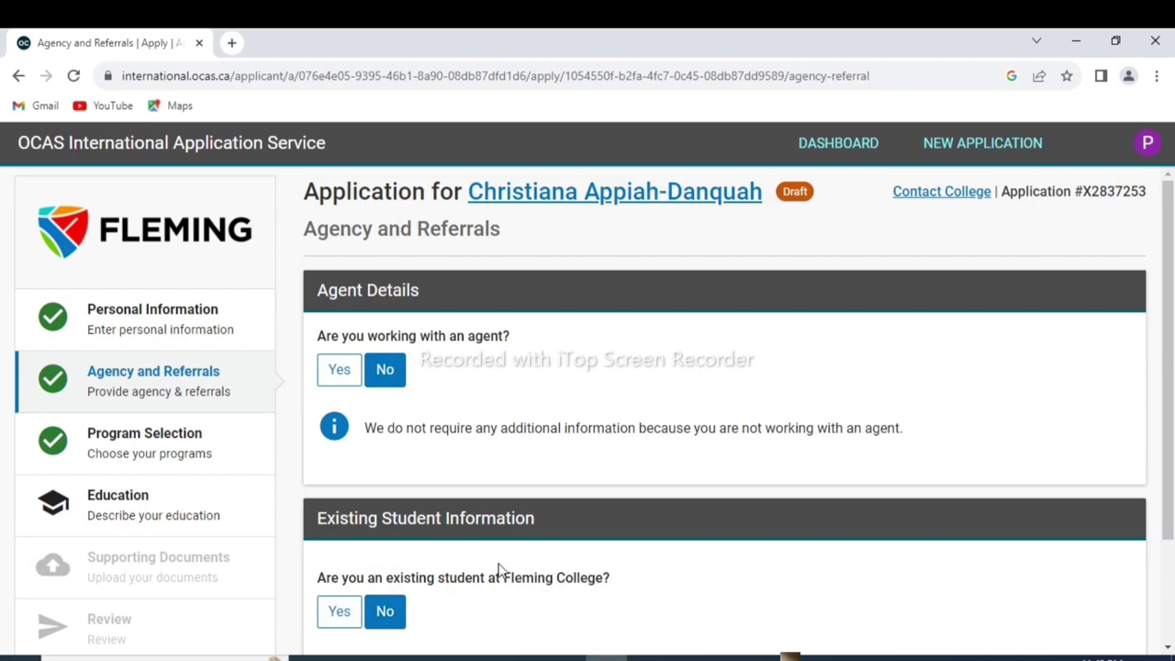
# Save Agency and Referrals with No agent and not an existing Fleming student
pyautogui.scroll(-2, 499, 571)
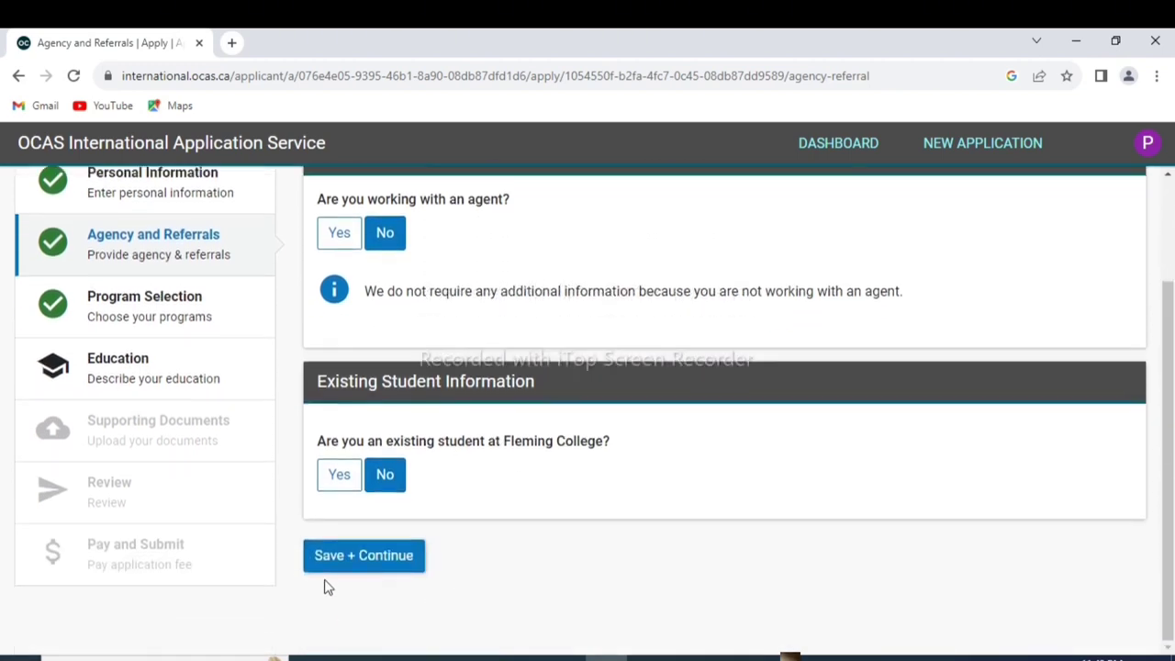
pyautogui.click(367, 555)
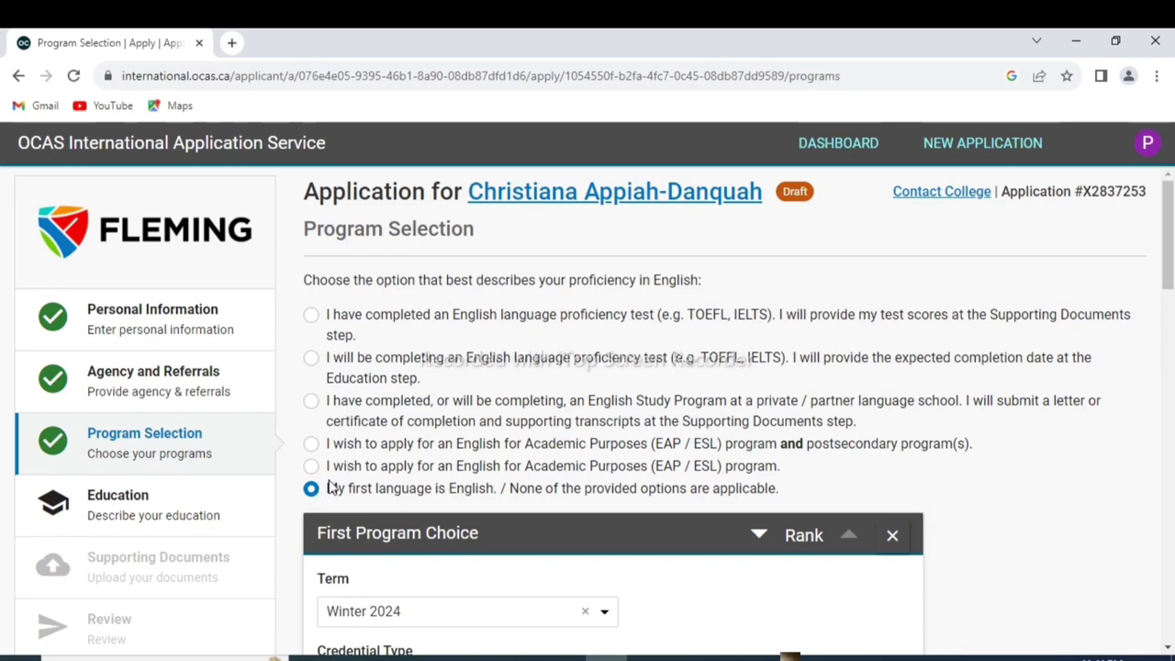
# Set the first program choice's term to Spring 2024
pyautogui.moveTo(323, 488); pyautogui.dragTo(837, 494)
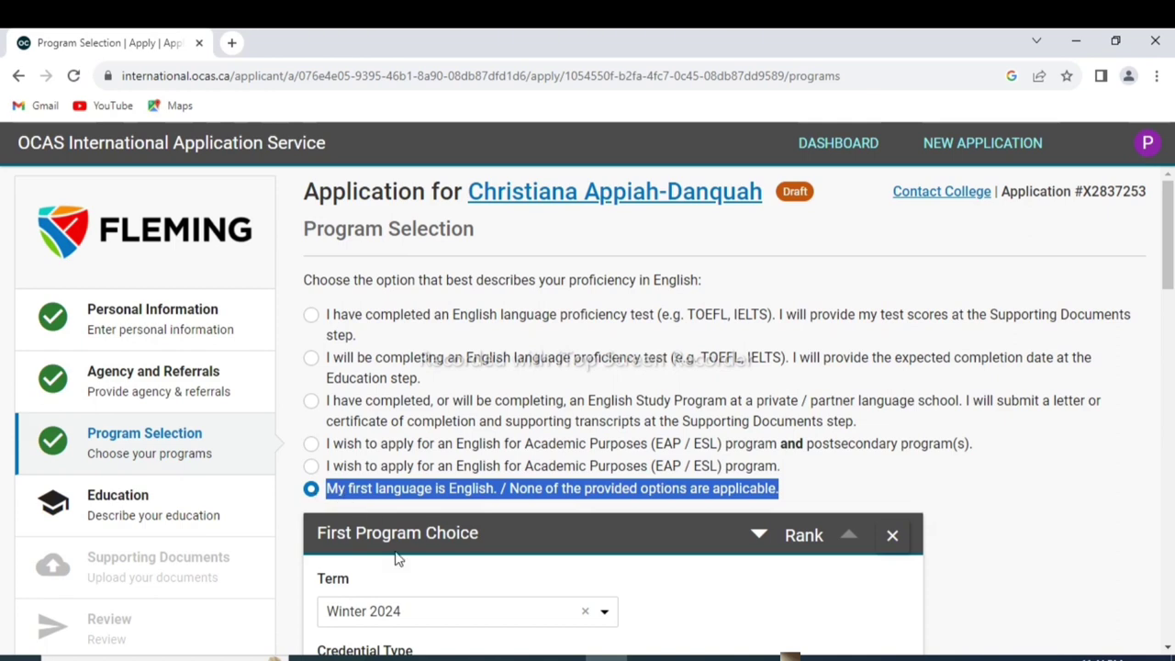
pyautogui.scroll(-4, 397, 558)
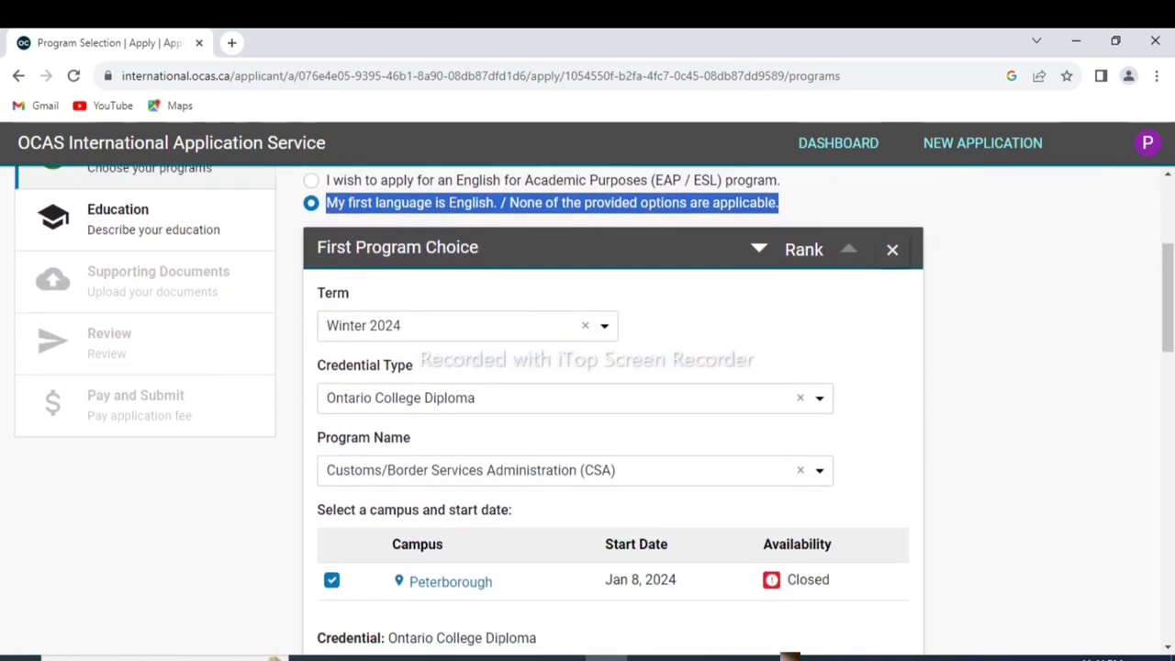
pyautogui.scroll(2, 587, 372)
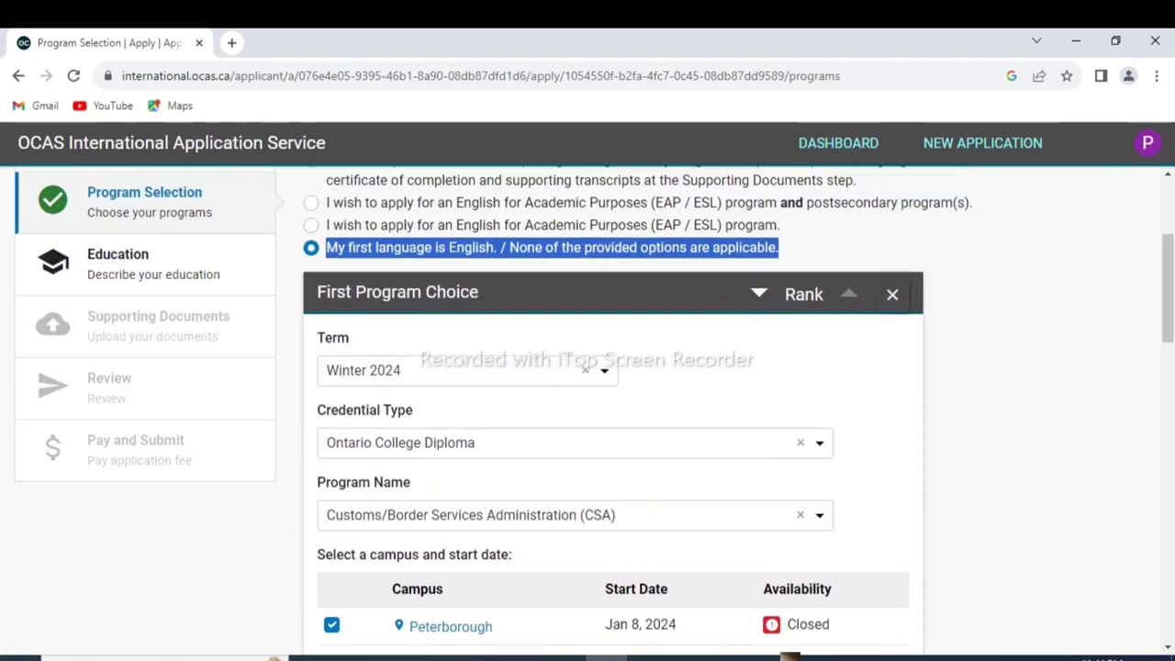
pyautogui.click(610, 375)
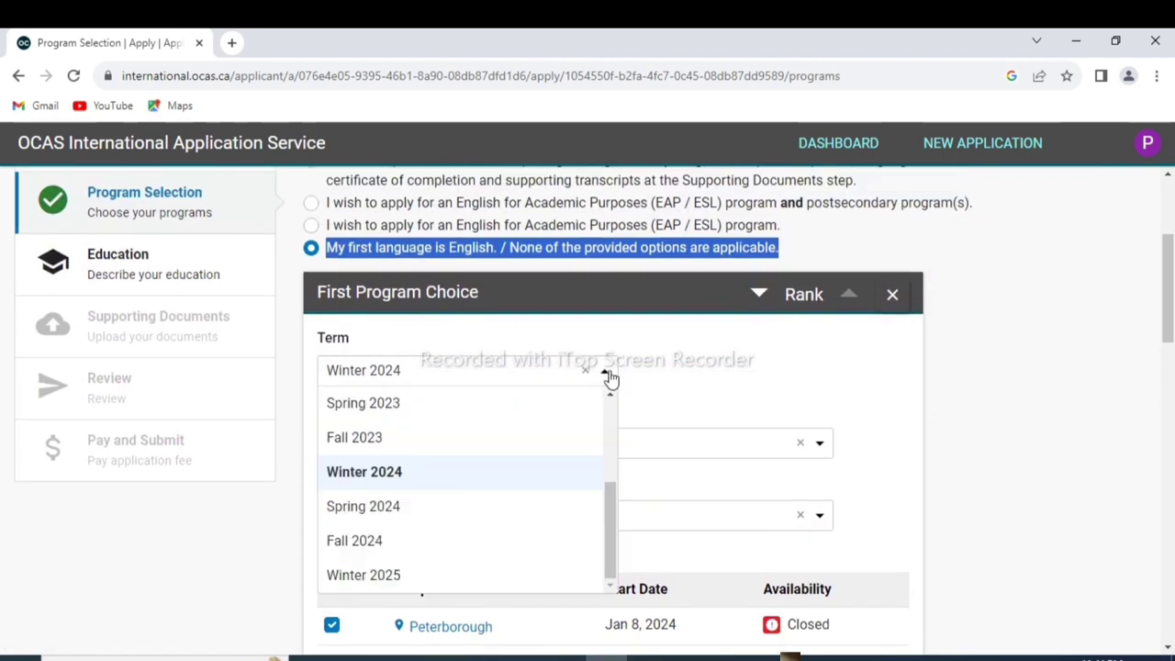
pyautogui.click(459, 502)
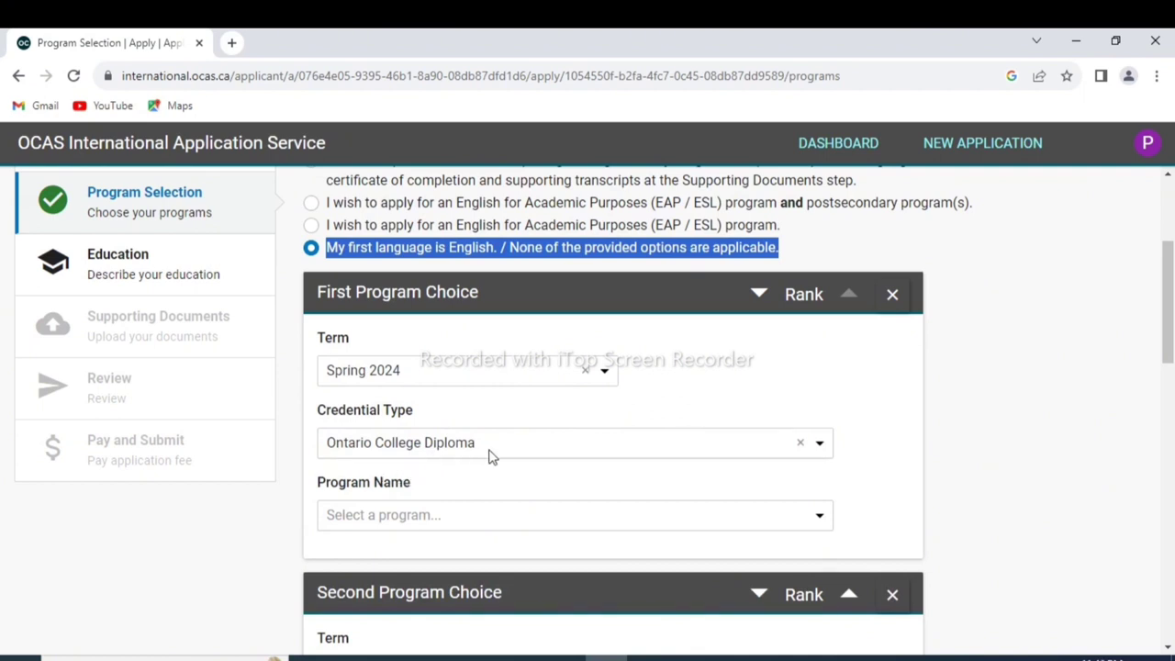
# Choose Pharmacy Technician (PHM) as the first program at Peterborough
pyautogui.click(731, 523)
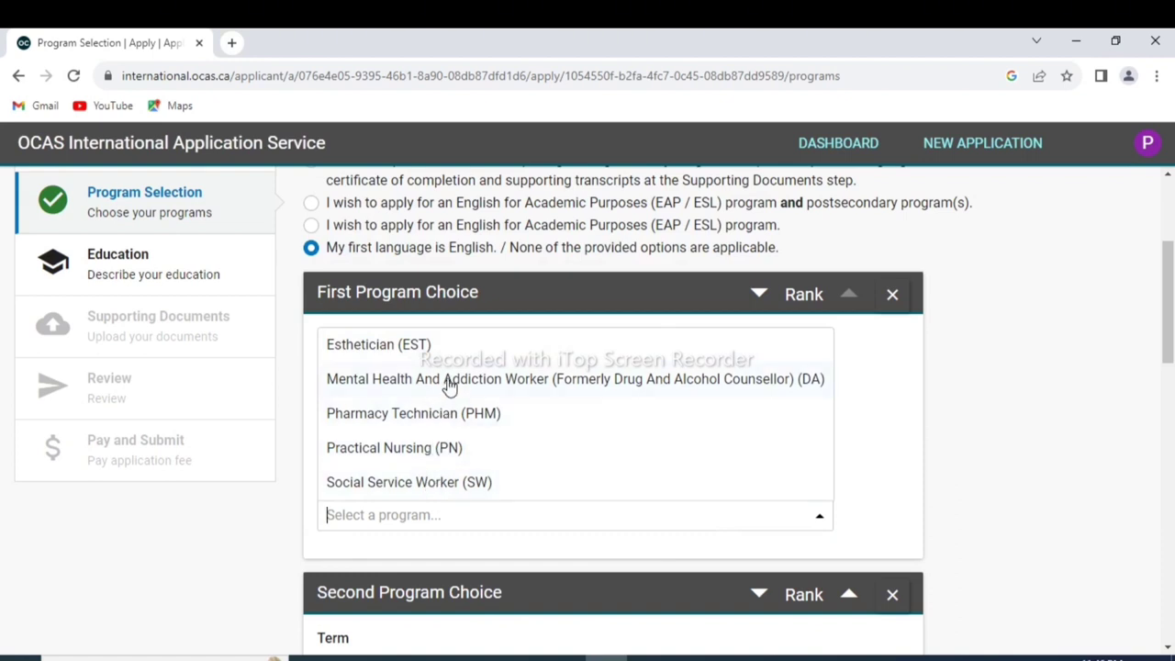
pyautogui.click(451, 415)
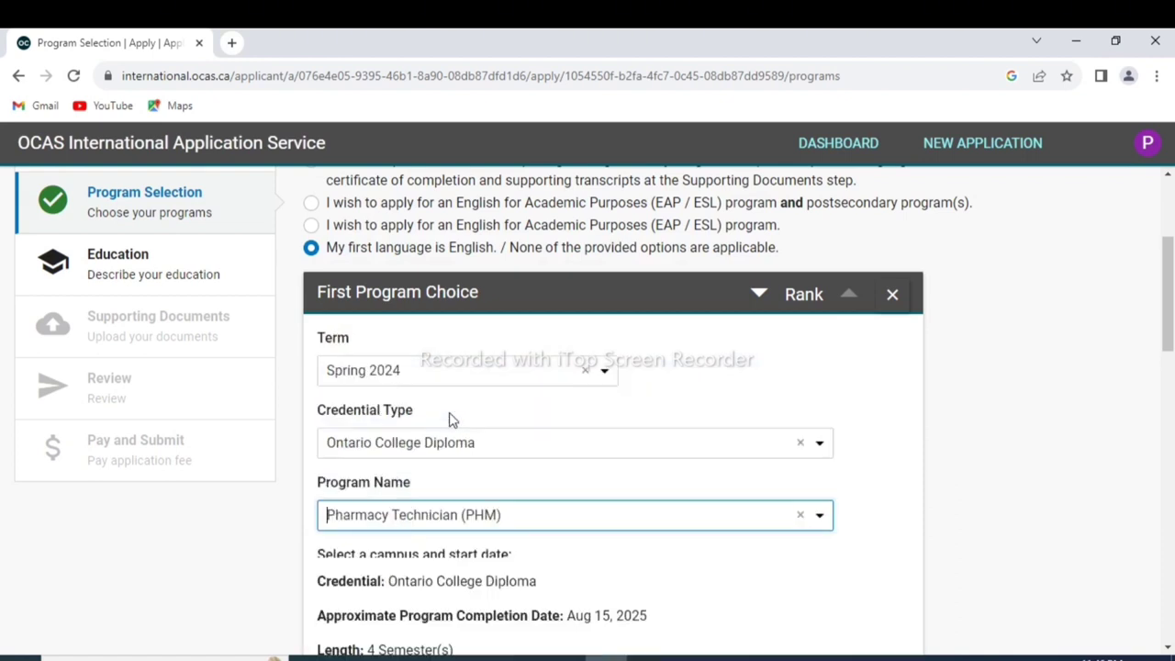
pyautogui.click(567, 515)
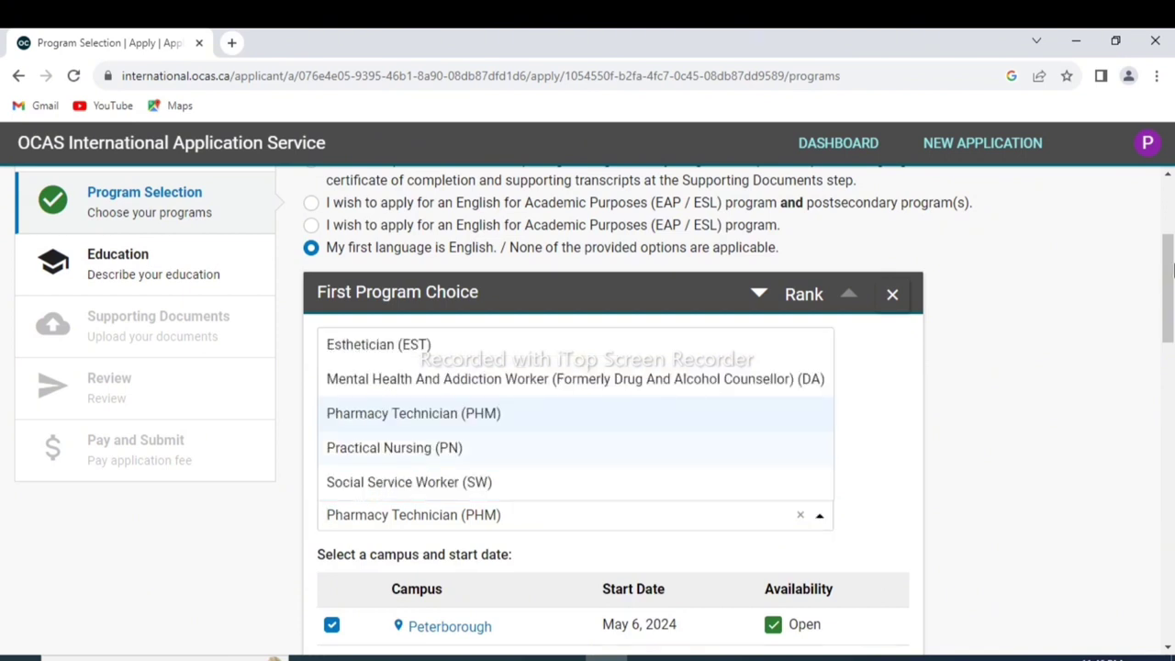
pyautogui.moveTo(1169, 272); pyautogui.dragTo(1169, 320)
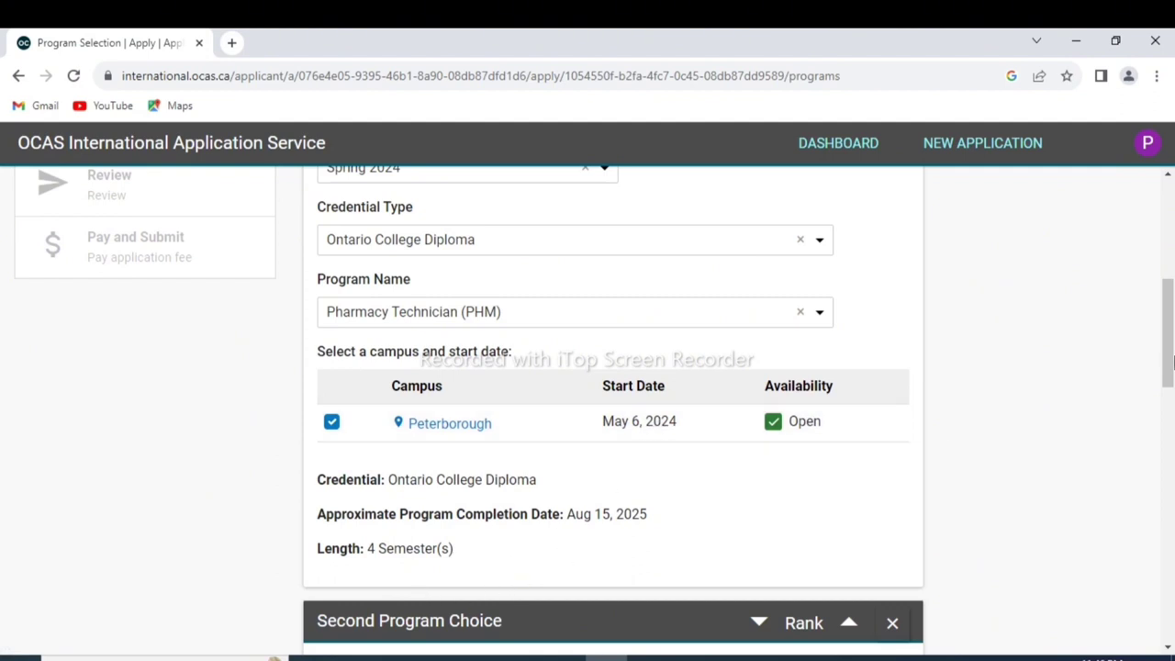
pyautogui.moveTo(1172, 341); pyautogui.dragTo(1162, 315)
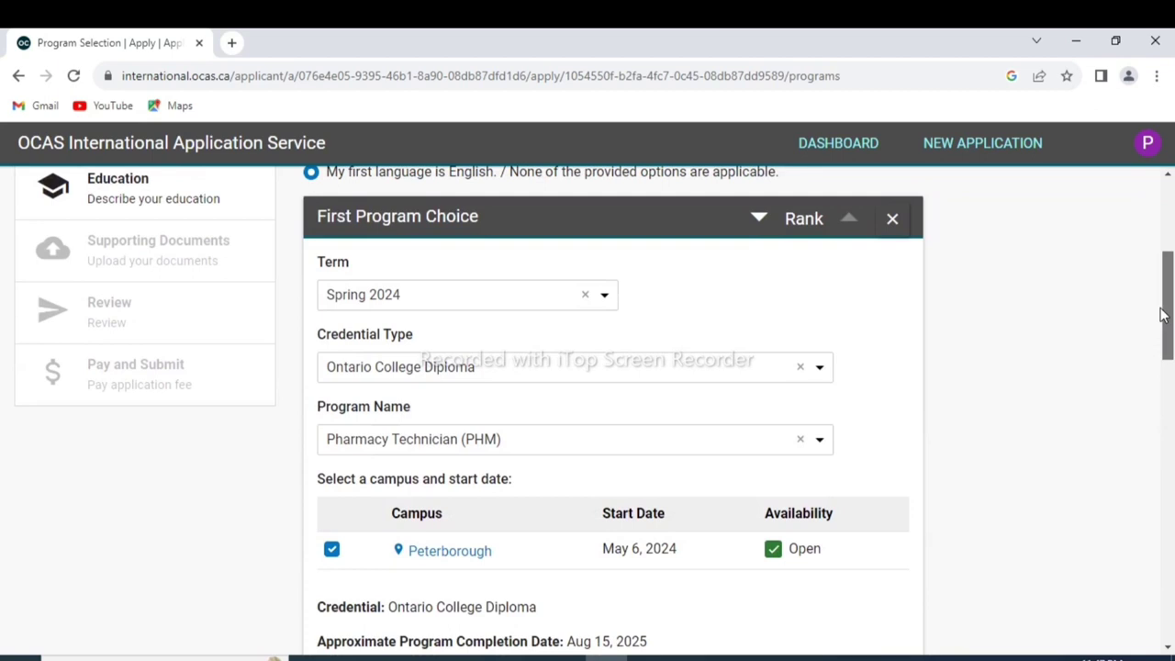
pyautogui.moveTo(1162, 314); pyautogui.dragTo(1171, 425)
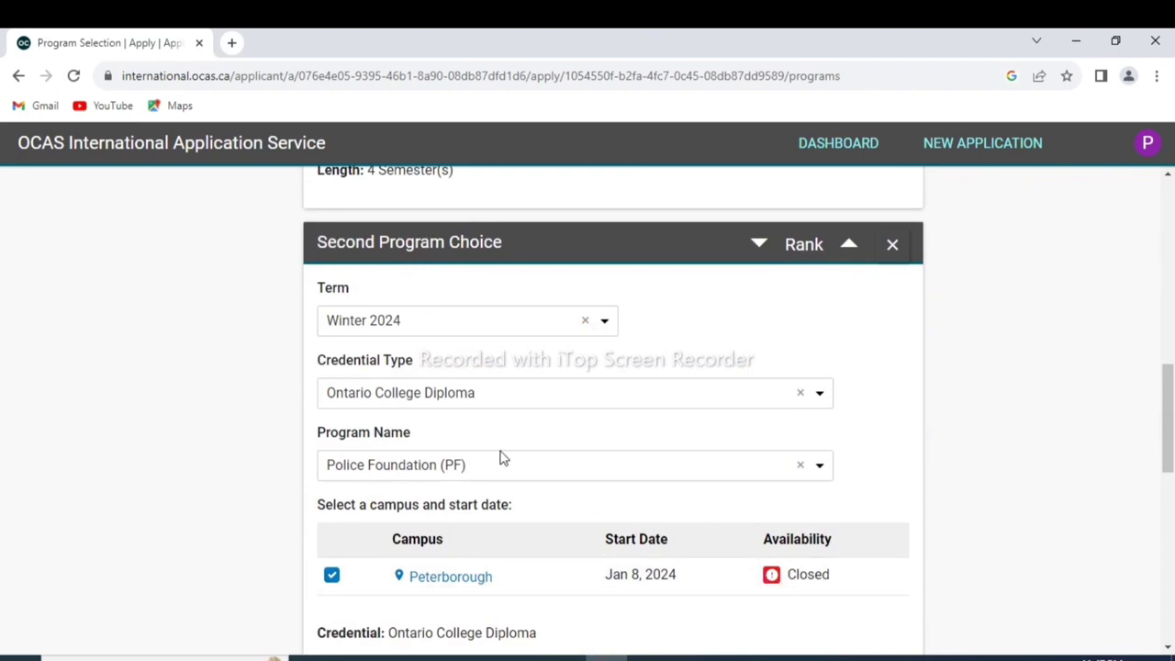
# Set the second choice to Computer Engineering Technician (CTN) for Fall 2024
pyautogui.click(606, 328)
pyautogui.click(566, 492)
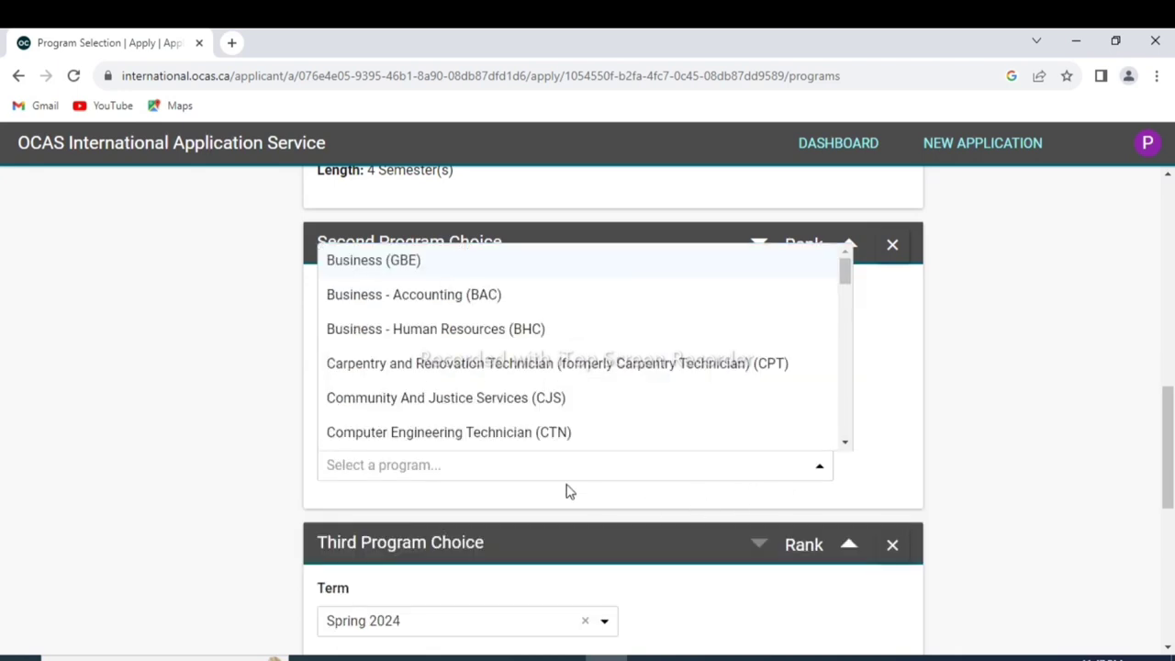
pyautogui.click(481, 435)
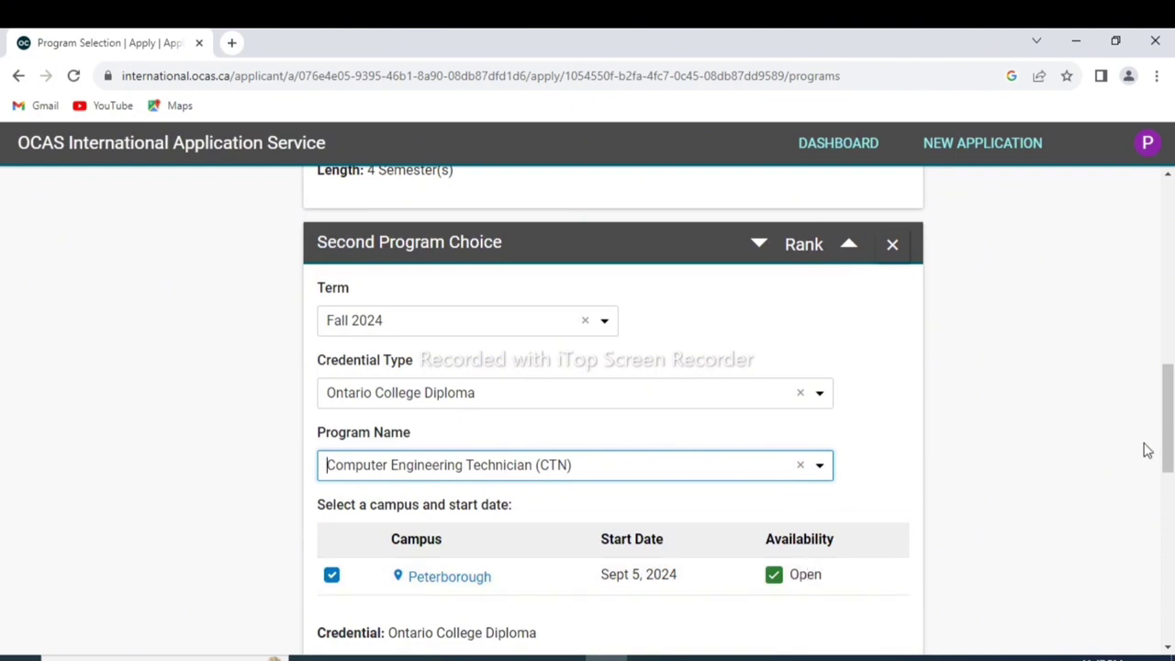
pyautogui.moveTo(1165, 445); pyautogui.dragTo(1172, 620)
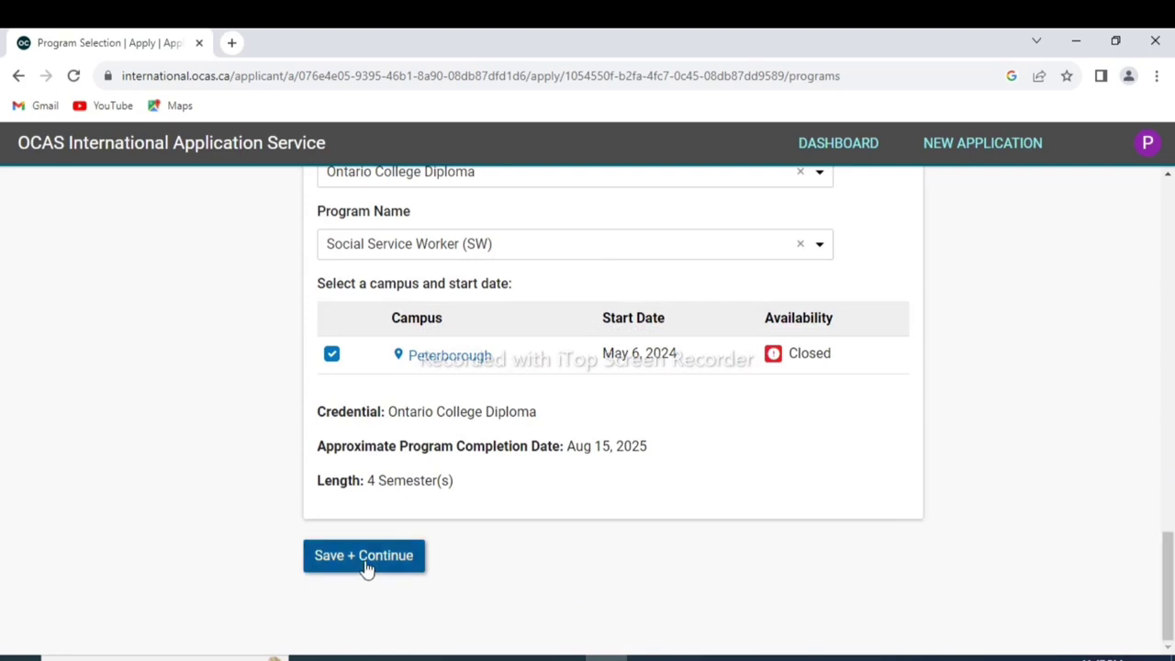
pyautogui.moveTo(1172, 566); pyautogui.dragTo(1136, 181)
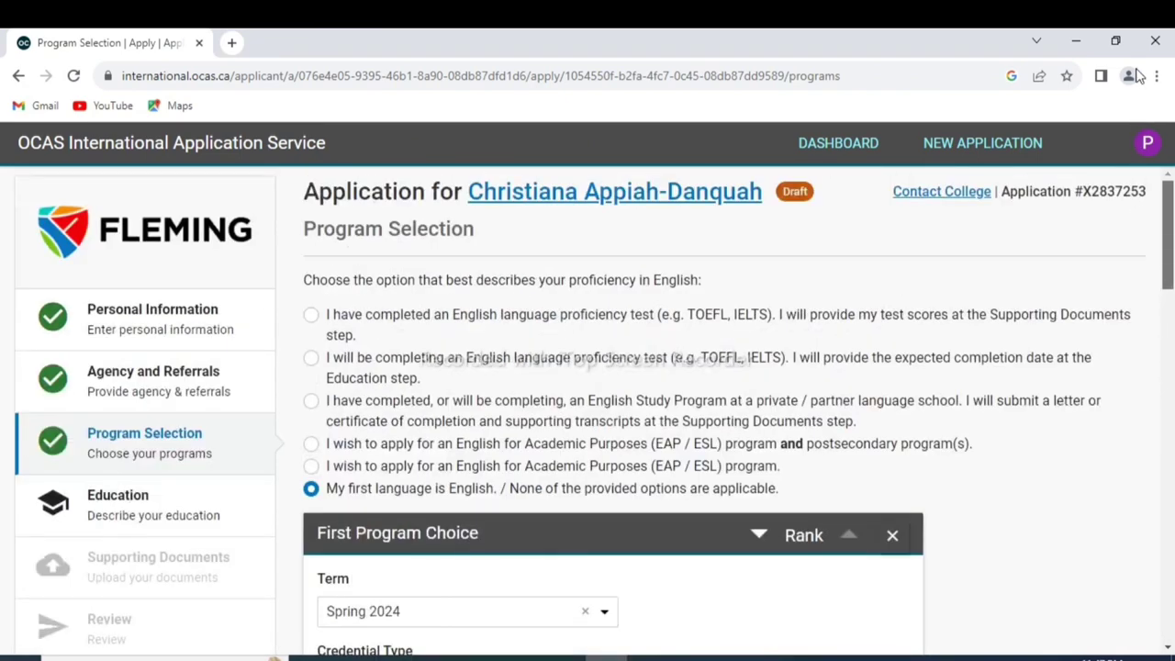
pyautogui.scroll(-2, 1133, 234)
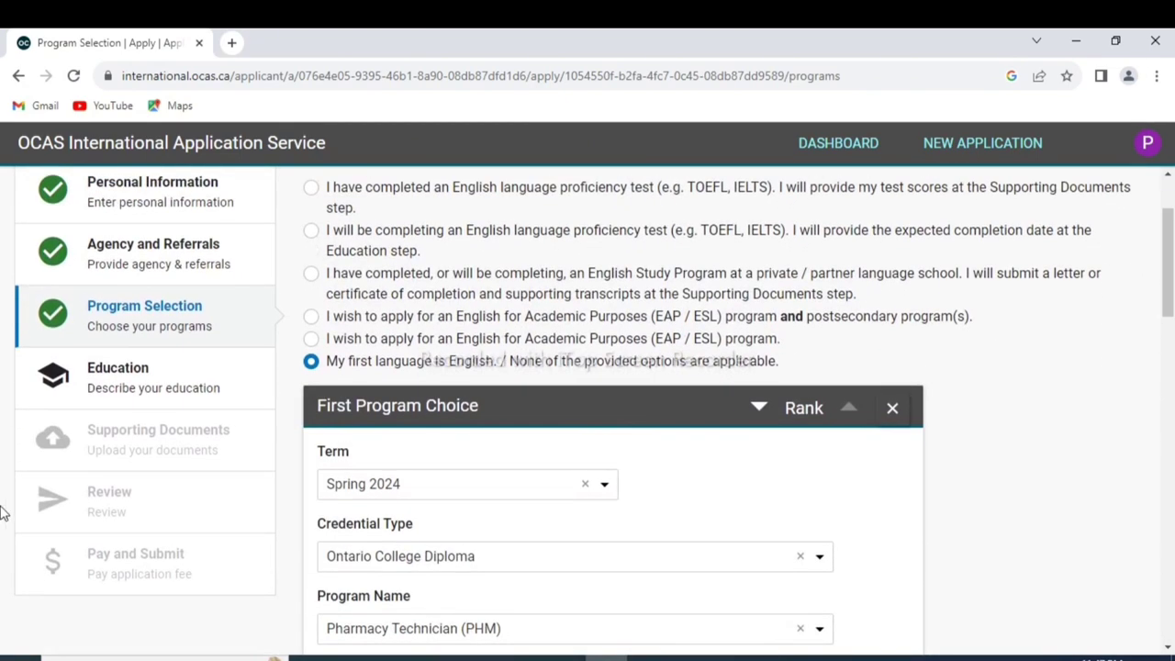
# Go to the Education step, confirming OK to discard unsaved program edits
pyautogui.click(89, 389)
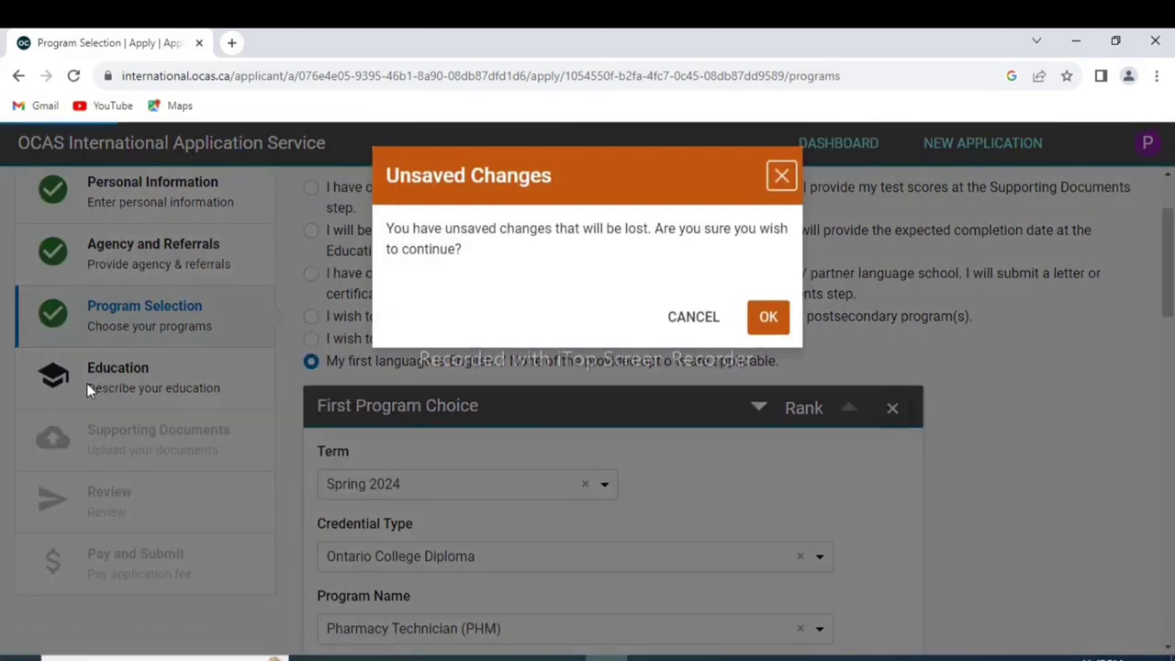
pyautogui.click(771, 317)
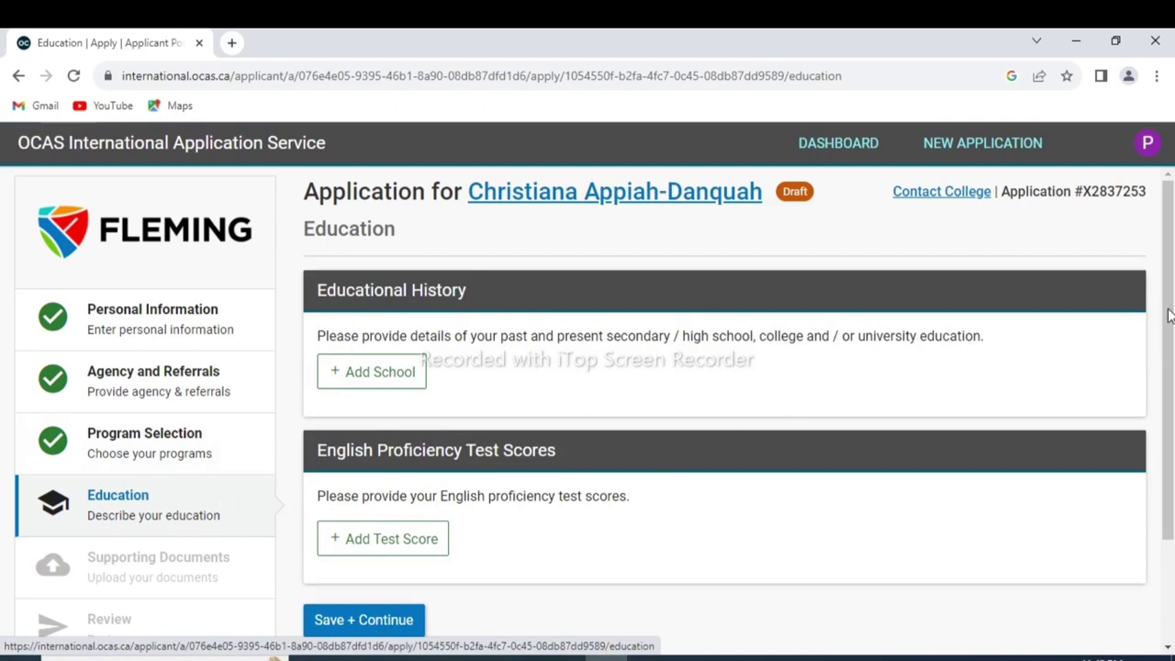
pyautogui.moveTo(1168, 315); pyautogui.dragTo(1164, 498)
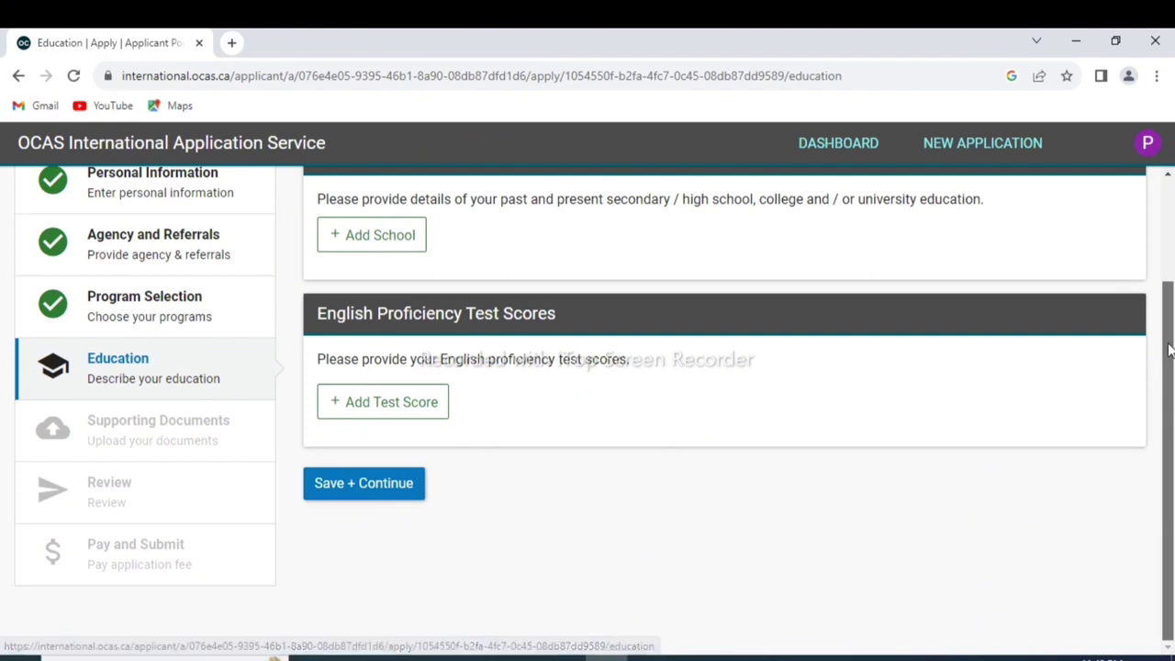
pyautogui.scroll(3, 1170, 367)
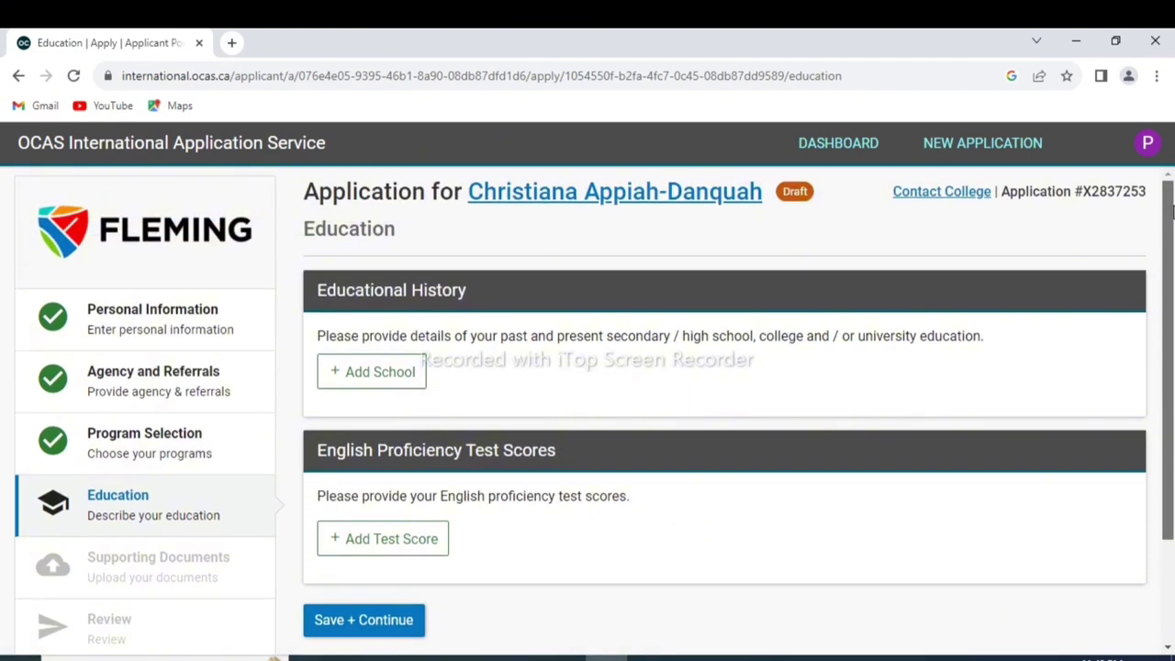